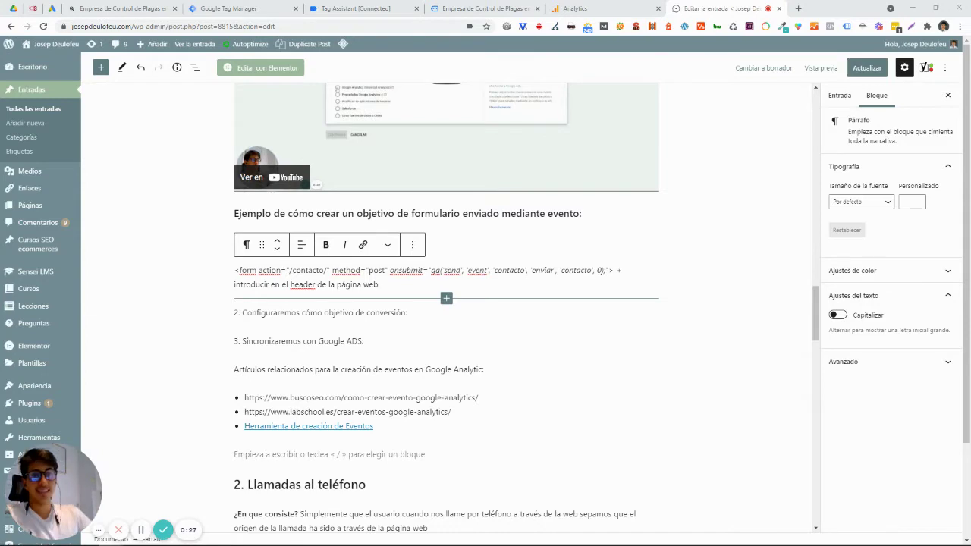
{"action": "scroll", "coordinate": [506, 281], "scroll_direction": "up", "scroll_amount": 10}
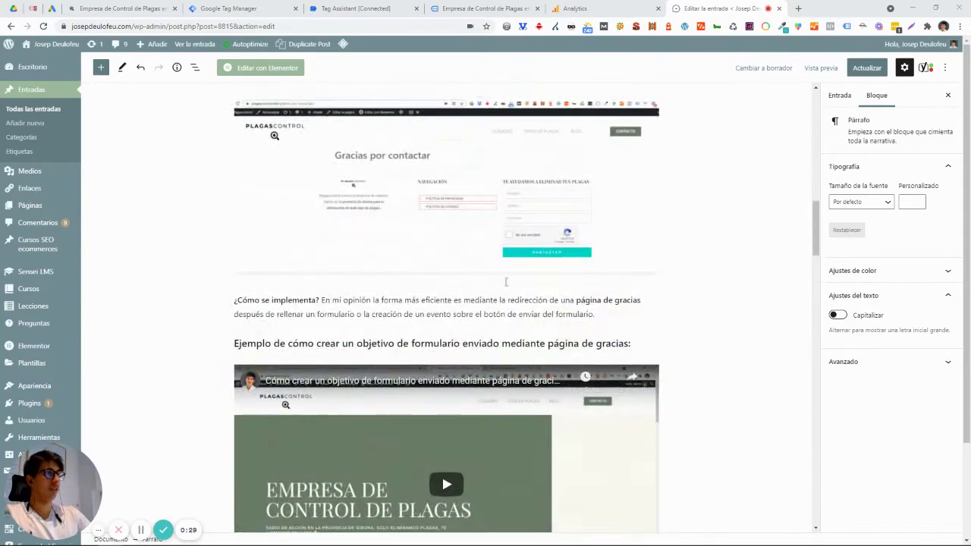
{"action": "scroll", "coordinate": [398, 198], "scroll_direction": "down", "scroll_amount": 3}
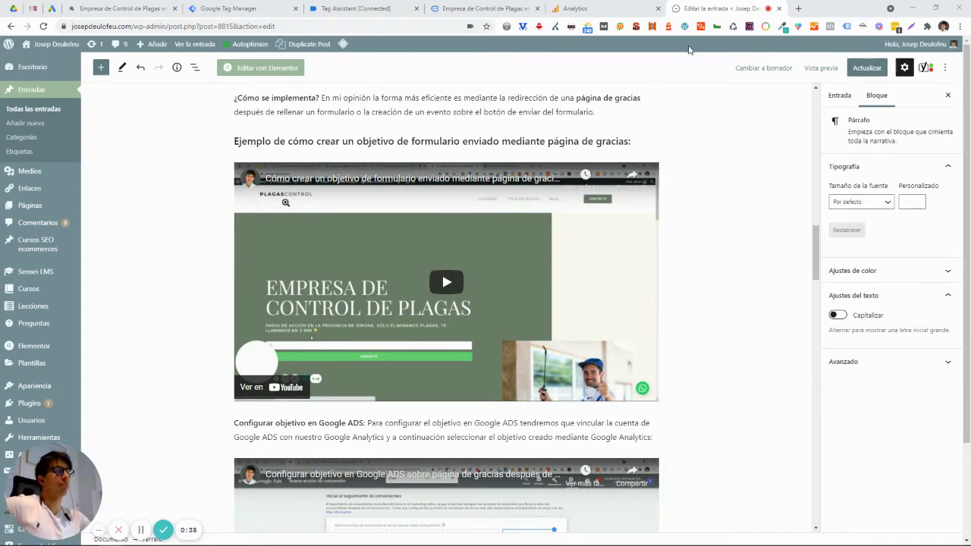
{"action": "scroll", "coordinate": [474, 280], "scroll_direction": "down", "scroll_amount": 2}
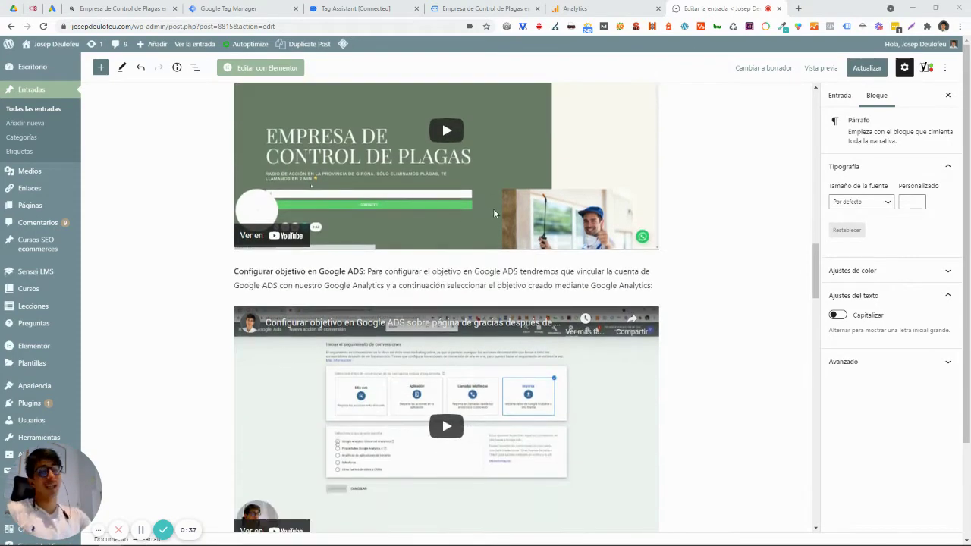
{"action": "scroll", "coordinate": [321, 303], "scroll_direction": "down", "scroll_amount": 5}
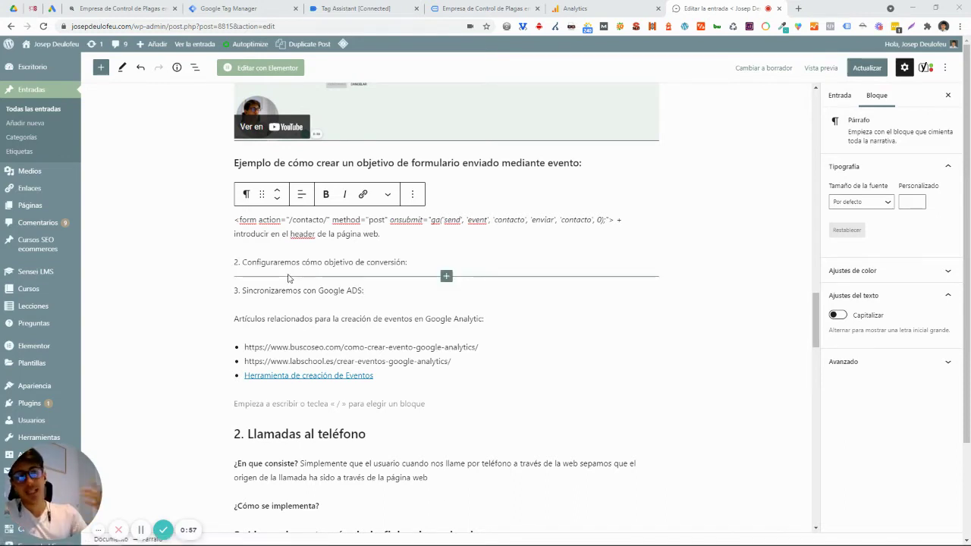
Close the developer tools on the plagascontrol.site home page and submit the empty contact form on the page opened in debug mode
{"action": "left_click", "coordinate": [164, 6]}
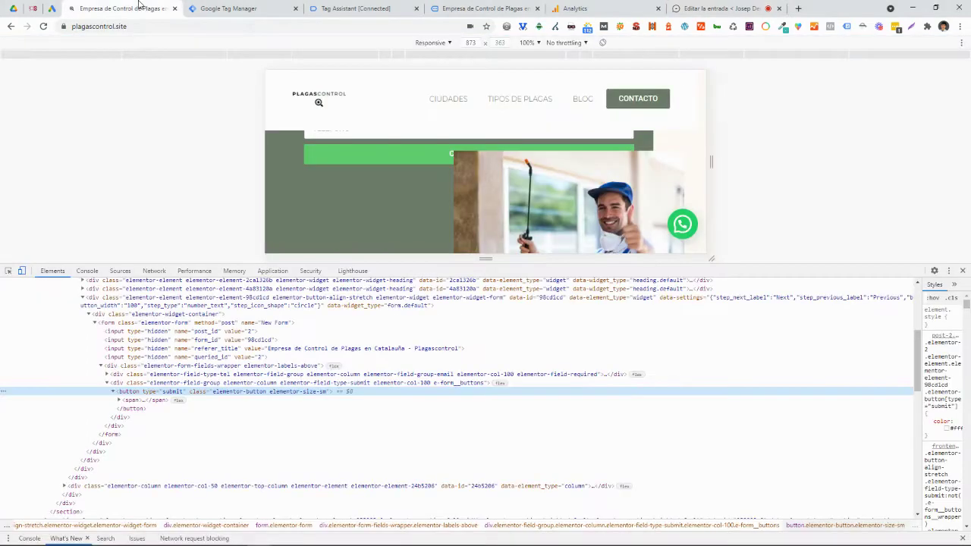
{"action": "left_click", "coordinate": [963, 270]}
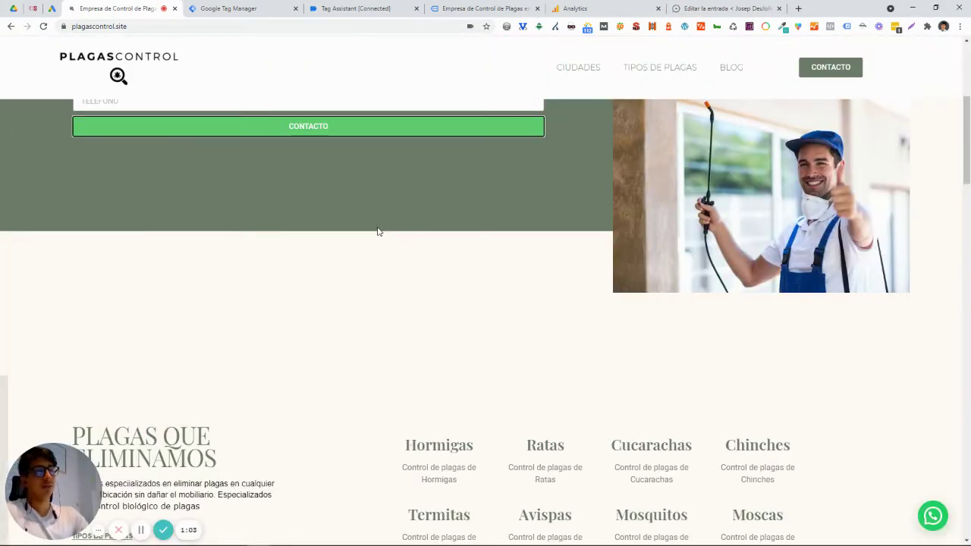
{"action": "left_click", "coordinate": [241, 9]}
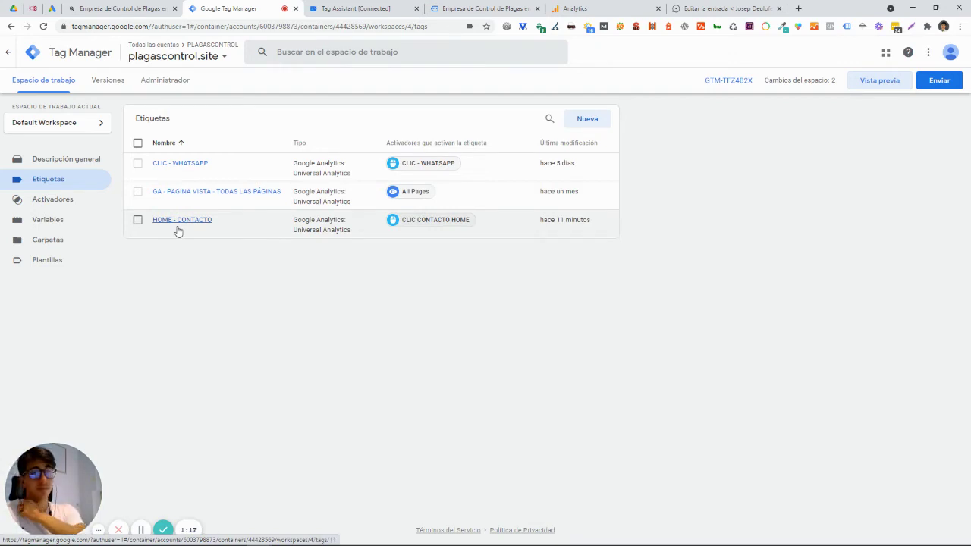
{"action": "left_click", "coordinate": [470, 8]}
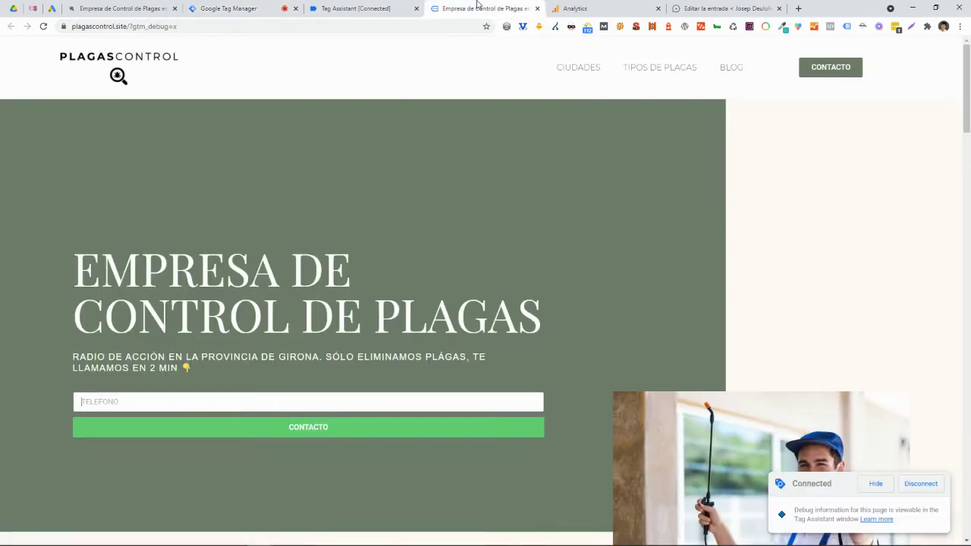
{"action": "left_click", "coordinate": [319, 437]}
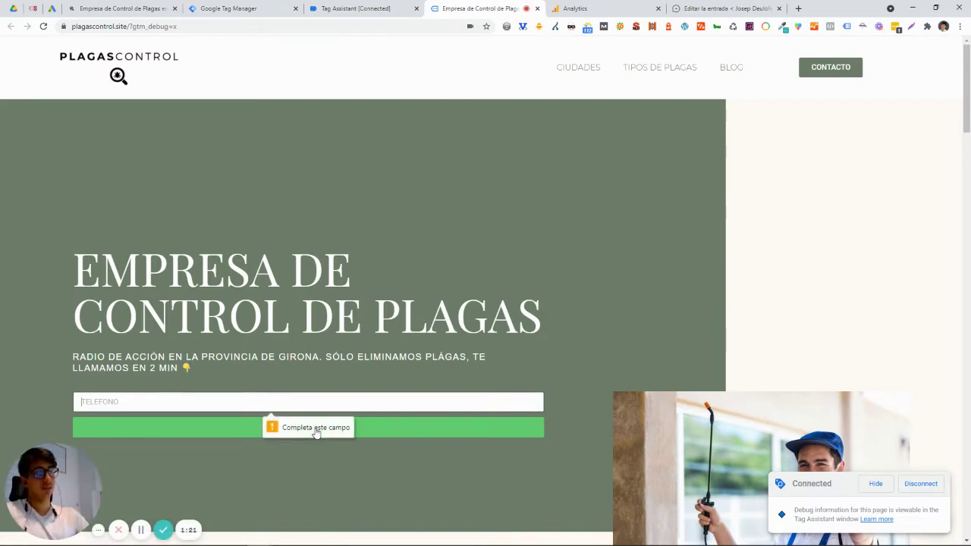
Inspect the latest click event in Tag Assistant, checking the HOME - CONTACTO tag's firing triggers and the event's variables
{"action": "left_click", "coordinate": [350, 9]}
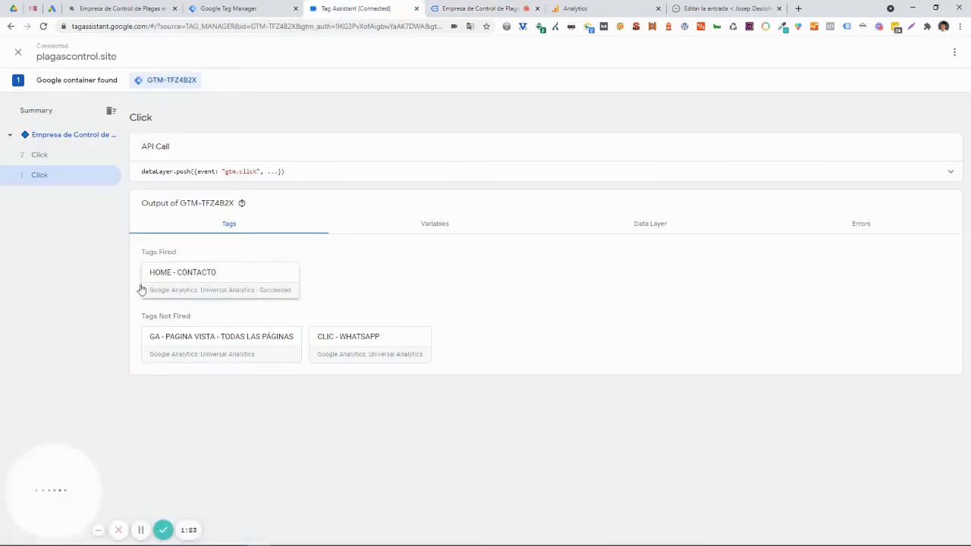
{"action": "left_click", "coordinate": [40, 157]}
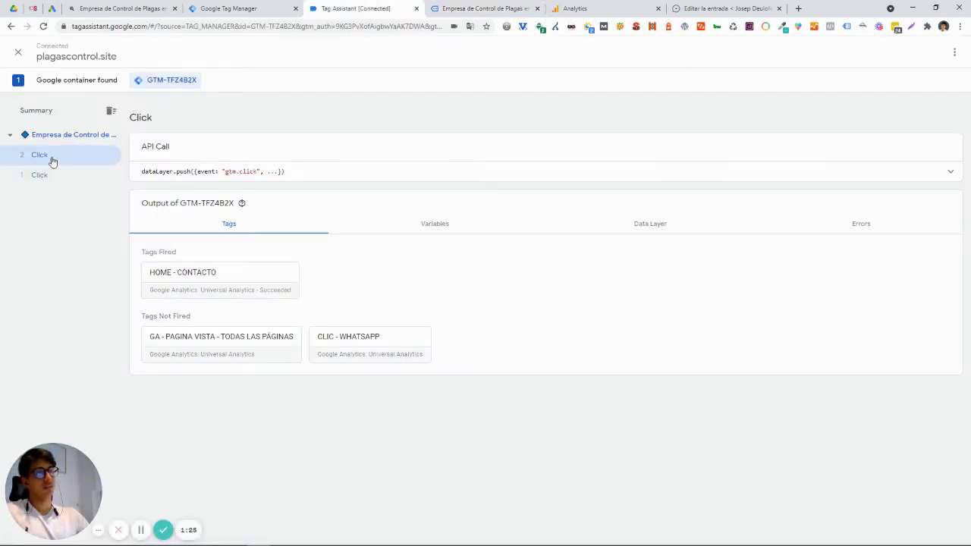
{"action": "left_click", "coordinate": [182, 281]}
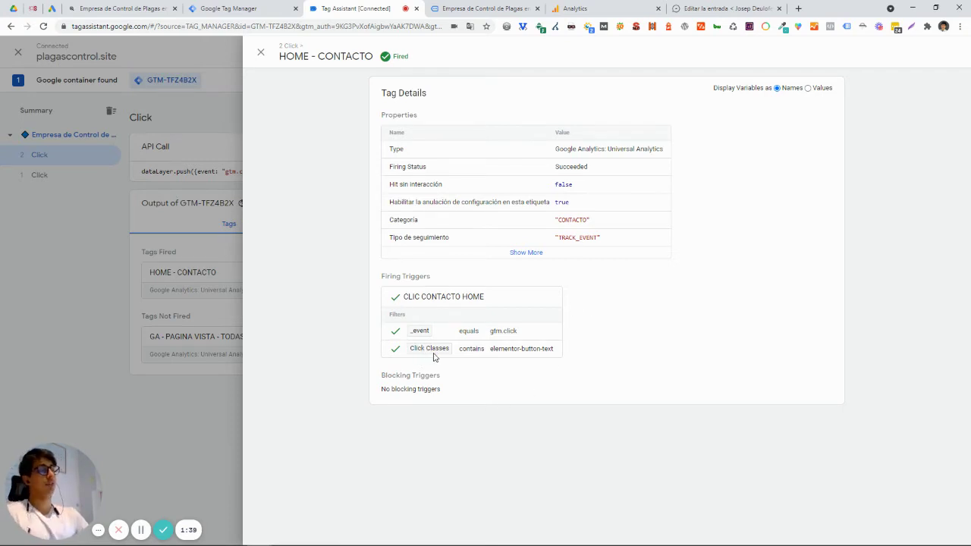
{"action": "left_click", "coordinate": [160, 383]}
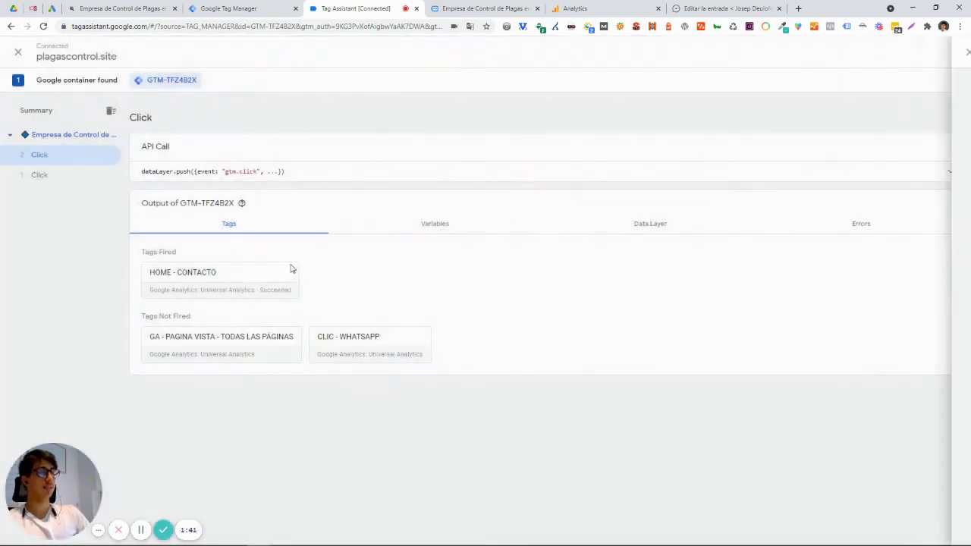
{"action": "left_click", "coordinate": [463, 223]}
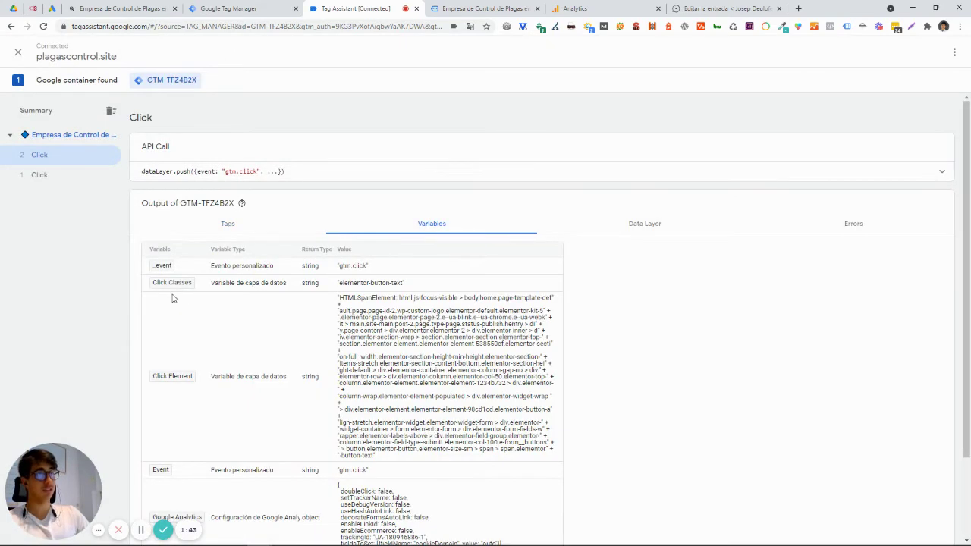
Publish the workspace changes in Google Tag Manager as a new container version named "Conacto página home"
{"action": "left_click", "coordinate": [280, 5]}
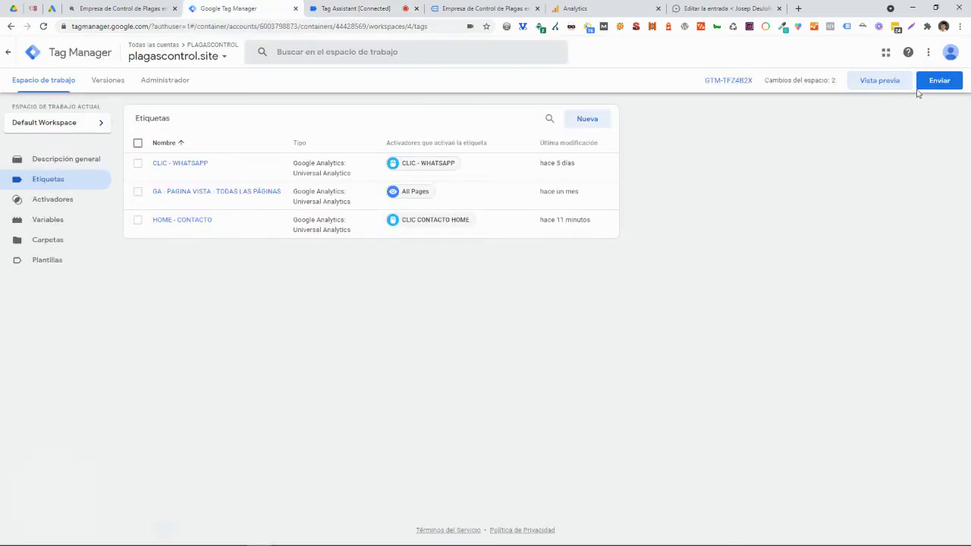
{"action": "left_click", "coordinate": [948, 85]}
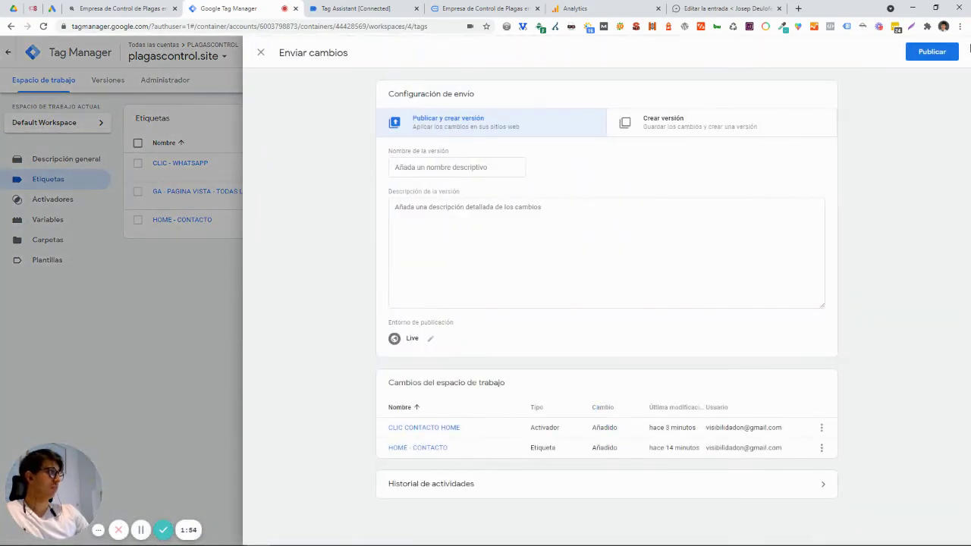
{"action": "left_click", "coordinate": [939, 58]}
{"action": "left_click", "coordinate": [434, 198]}
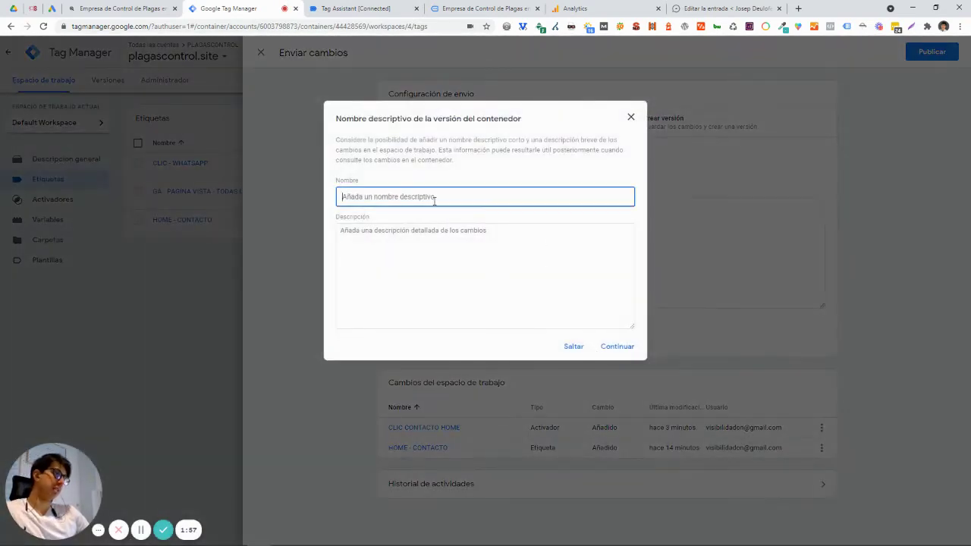
{"action": "type", "text": "Co"}
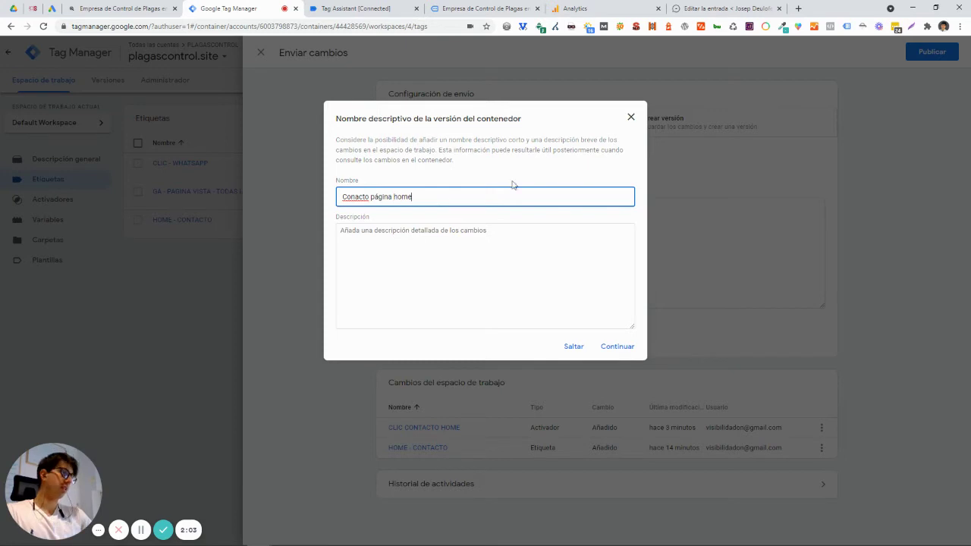
{"action": "type", "text": "nacto página home"}
{"action": "left_click", "coordinate": [633, 348]}
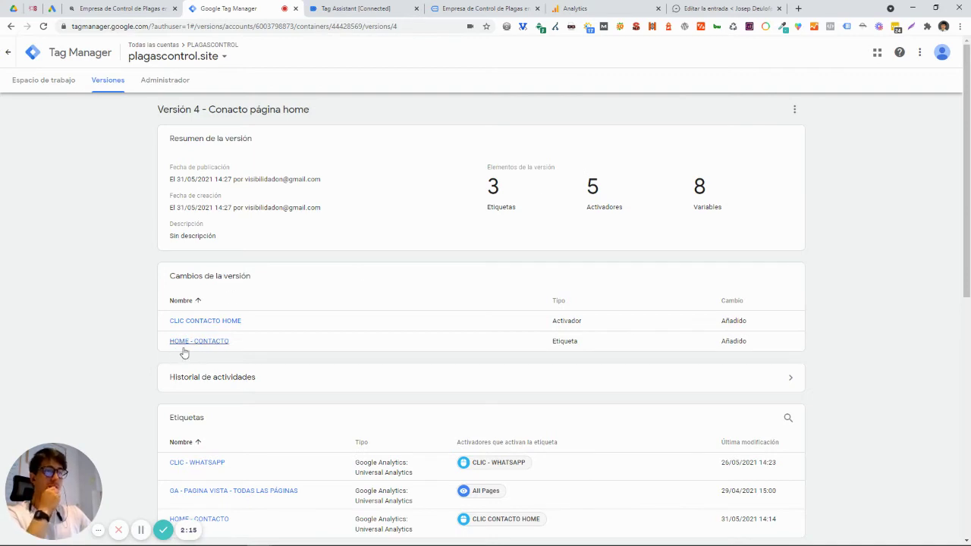
Return to the workspace's tag list and open the HOME - CONTACTO tag to review its configuration
{"action": "left_click", "coordinate": [47, 84]}
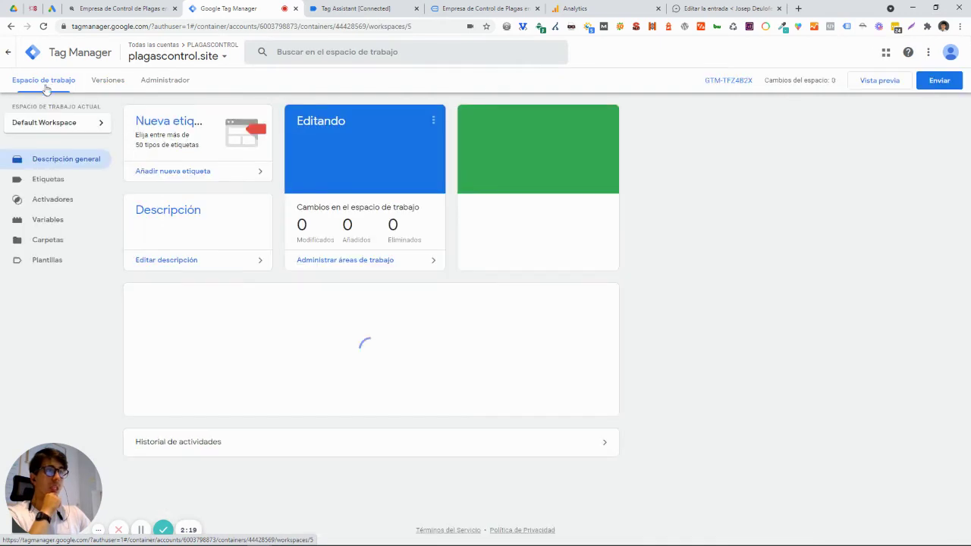
{"action": "left_click", "coordinate": [59, 185]}
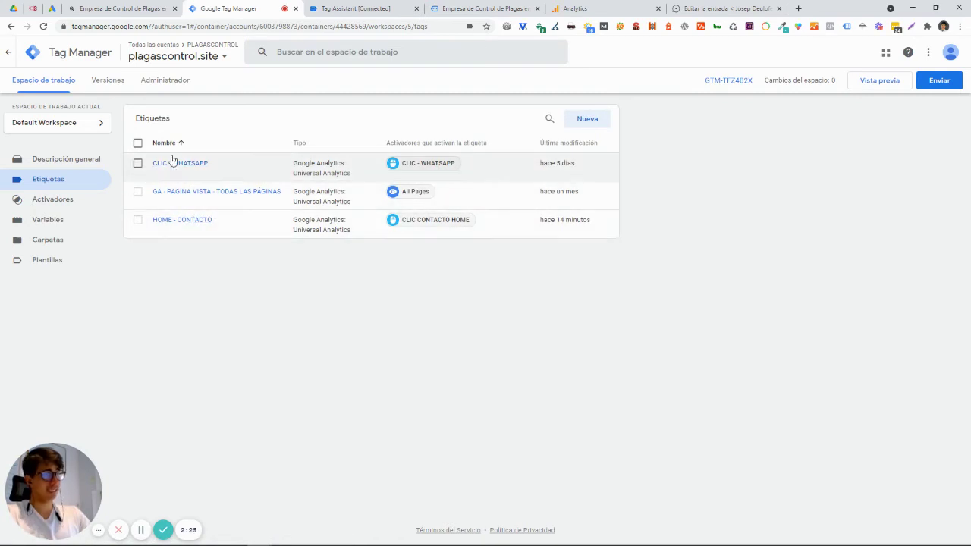
{"action": "left_click", "coordinate": [190, 221]}
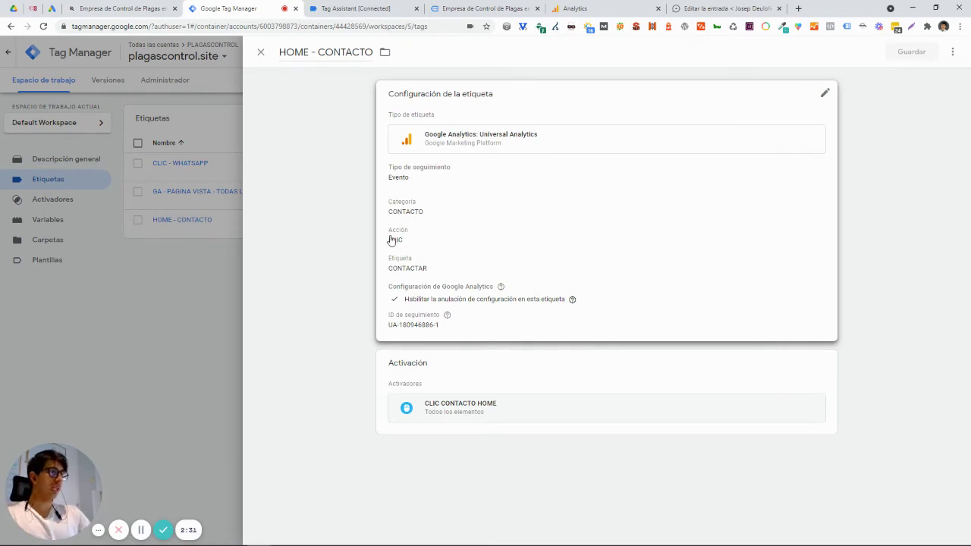
Switch to Google Analytics and open the list of goals (Objetivos) for the view "Todos los datos de sitios web"
{"action": "left_click", "coordinate": [624, 9]}
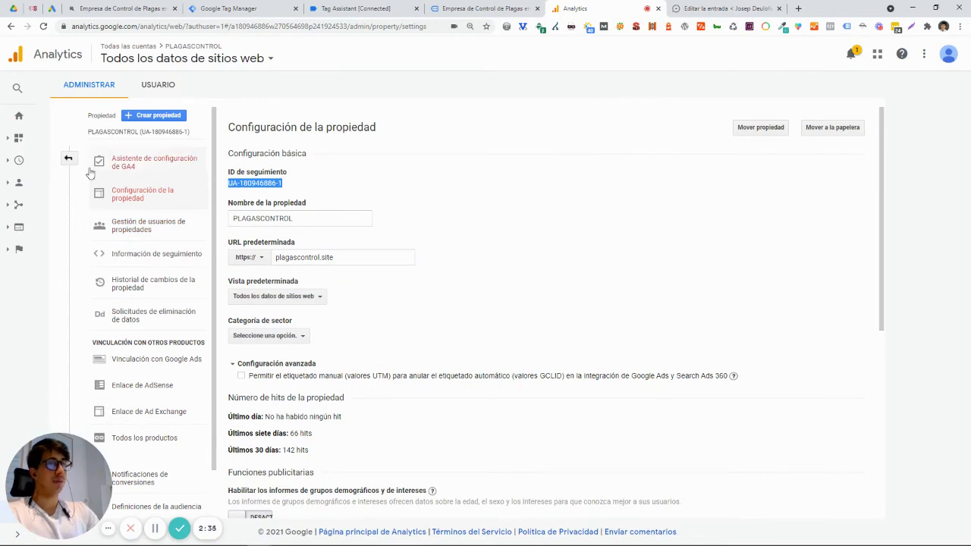
{"action": "left_click", "coordinate": [56, 229]}
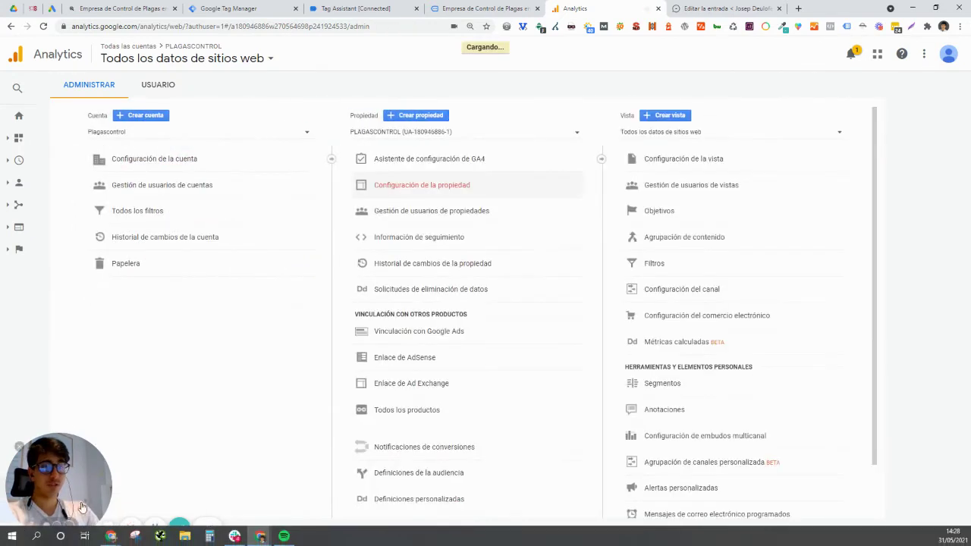
{"action": "left_click_drag", "start_coordinate": [91, 426], "coordinate": [98, 370]}
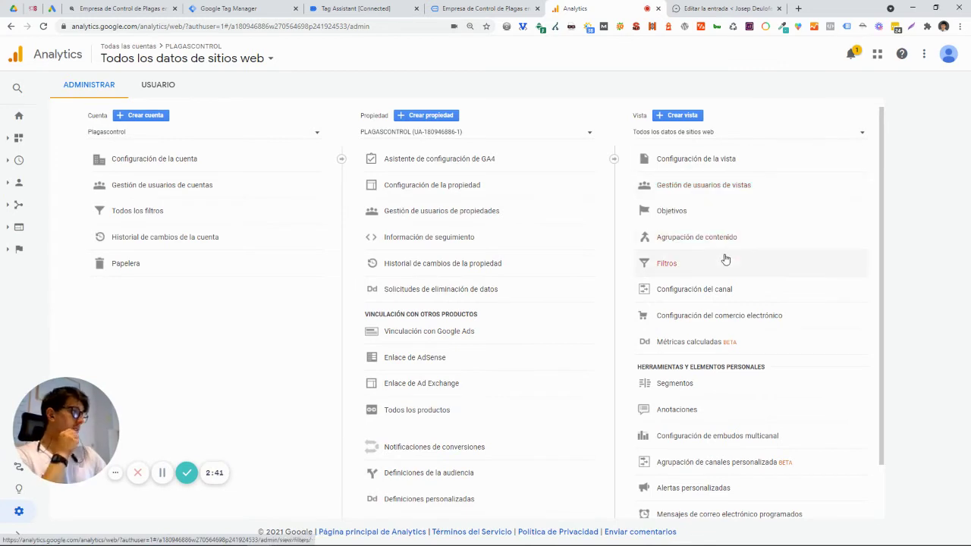
{"action": "left_click", "coordinate": [709, 214]}
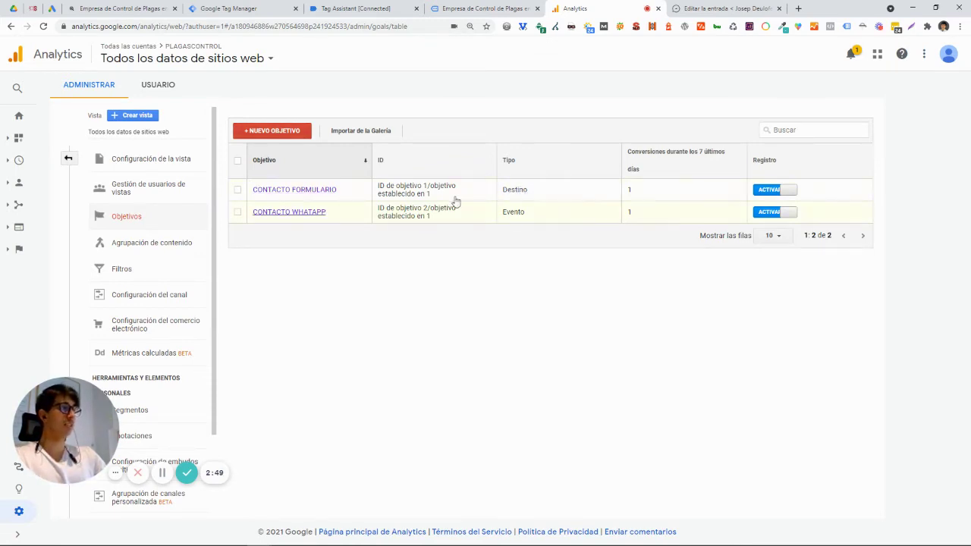
Create a new goal named "CONTACTO - HOME" of type Evento and continue to the goal's details
{"action": "left_click", "coordinate": [248, 132]}
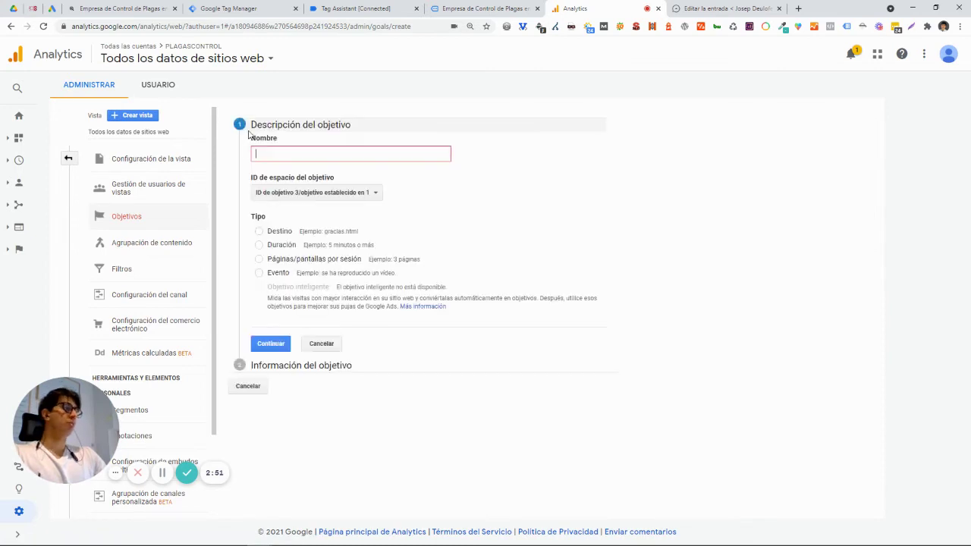
{"action": "left_click", "coordinate": [293, 153]}
{"action": "type", "text": "C"}
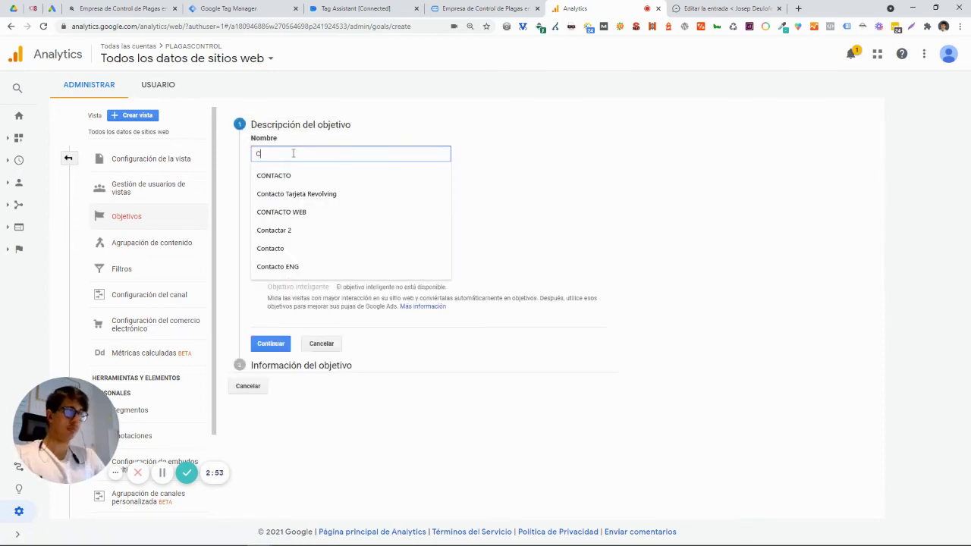
{"action": "type", "text": "ONTACT"}
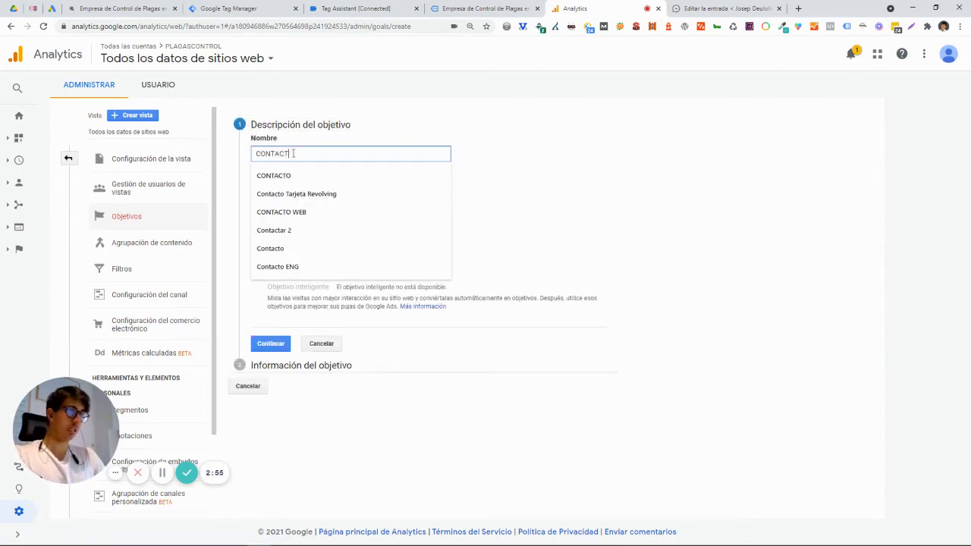
{"action": "type", "text": "O - HOME"}
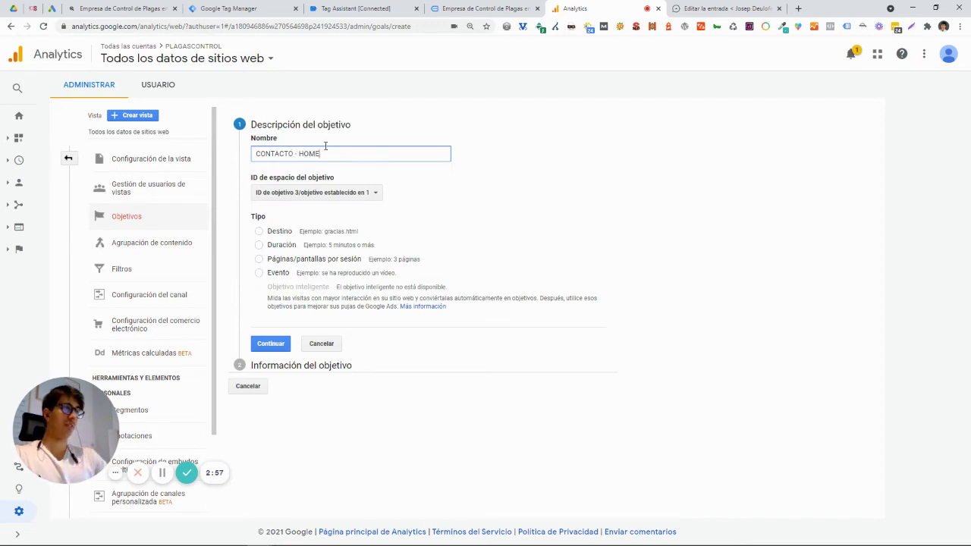
{"action": "left_click", "coordinate": [260, 273]}
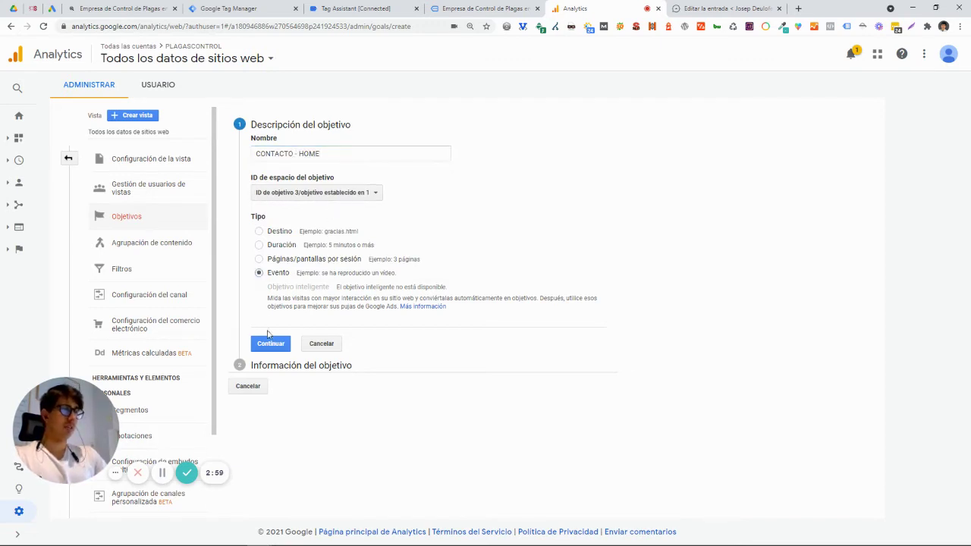
{"action": "left_click", "coordinate": [266, 343]}
Check the HOME - CONTACTO tag's values in Google Tag Manager and set the goal's Categoría condition in Google Analytics to CONTACTO
{"action": "left_click", "coordinate": [392, 223]}
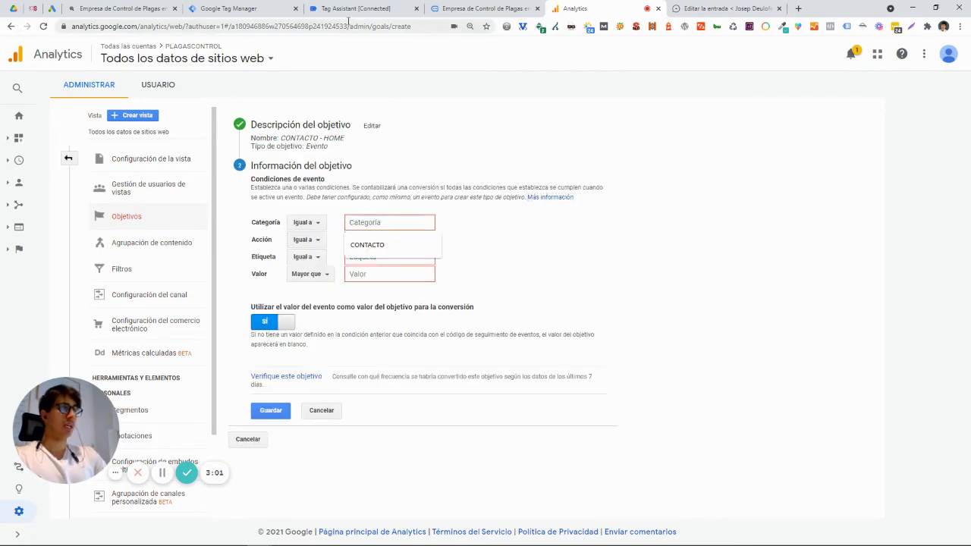
{"action": "left_click", "coordinate": [227, 9]}
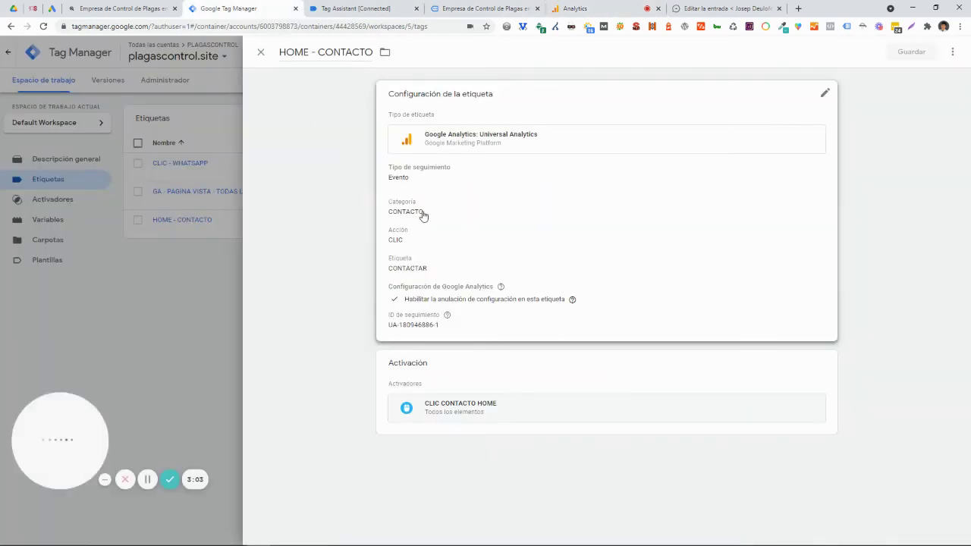
{"action": "key", "text": "ctrl+a"}
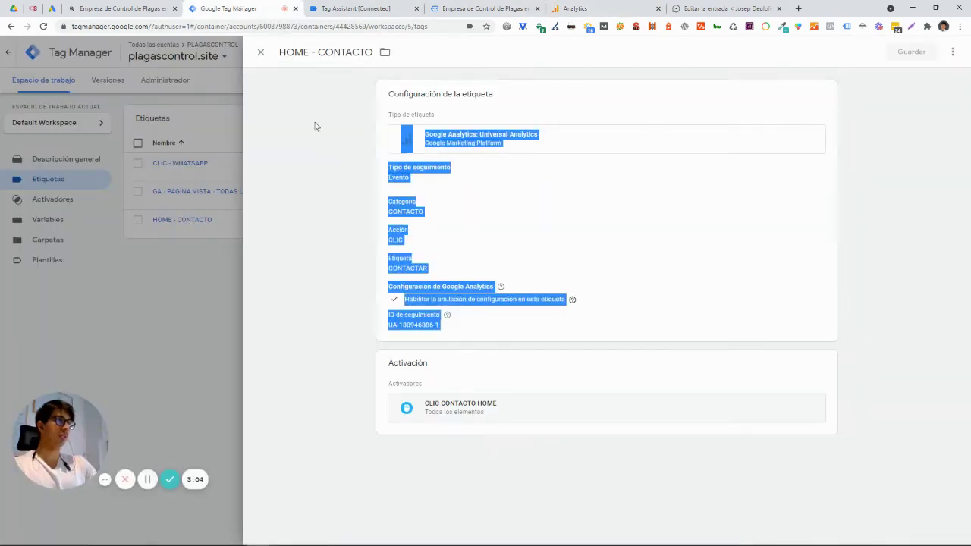
{"action": "left_click", "coordinate": [564, 6]}
{"action": "left_click", "coordinate": [396, 220]}
{"action": "type", "text": "CONT"}
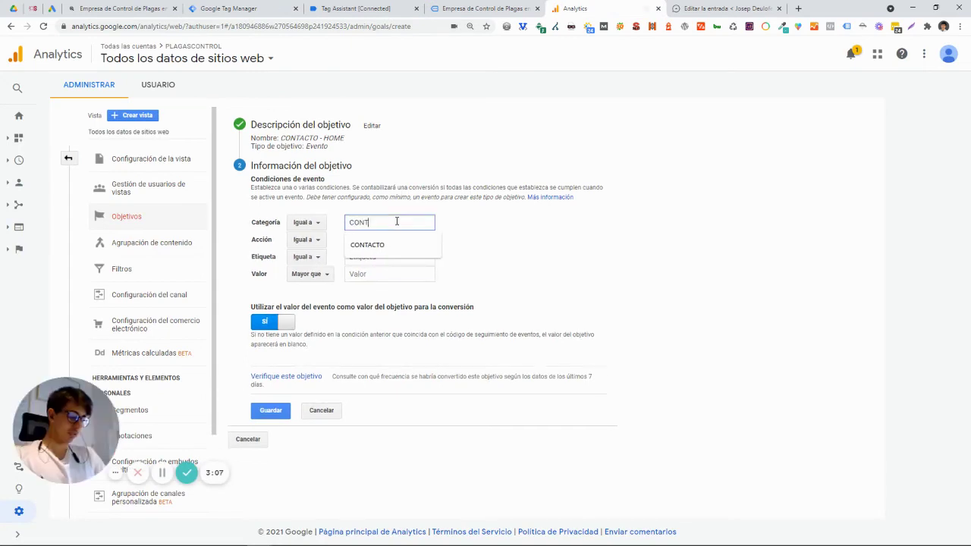
{"action": "type", "text": "ACTO"}
Set the goal's Acción condition to CLIC, rechecking the tag's event values in Google Tag Manager
{"action": "left_click", "coordinate": [381, 240]}
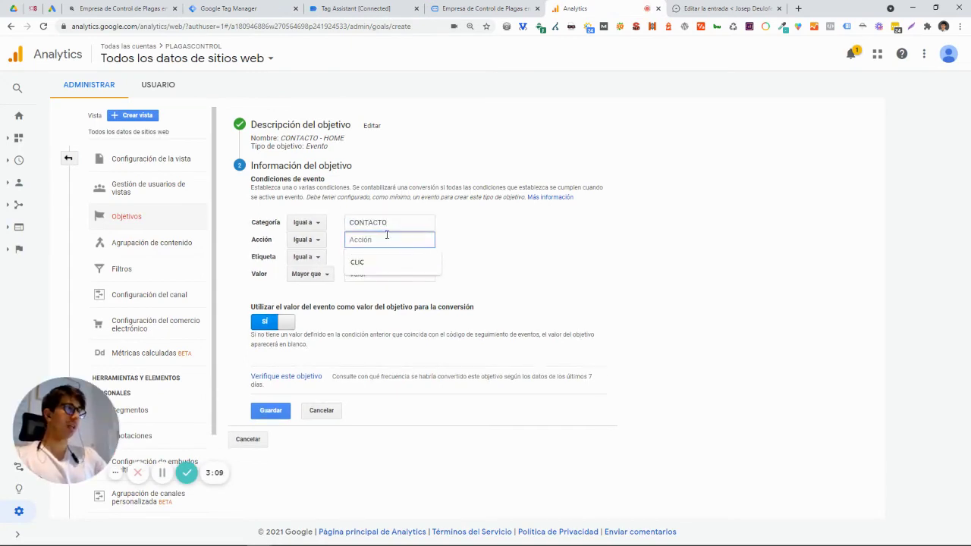
{"action": "type", "text": "CLIC"}
{"action": "left_click", "coordinate": [139, 5]}
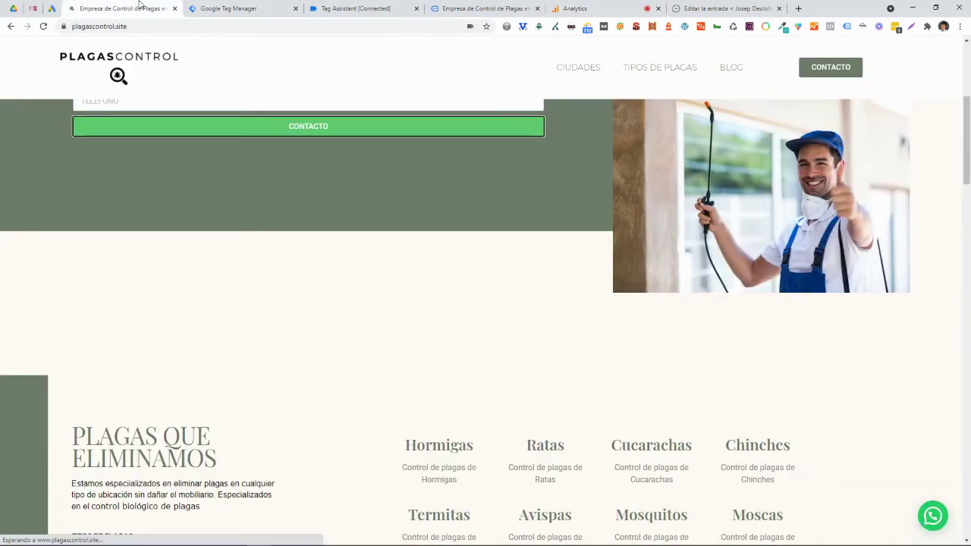
{"action": "left_click", "coordinate": [224, 7]}
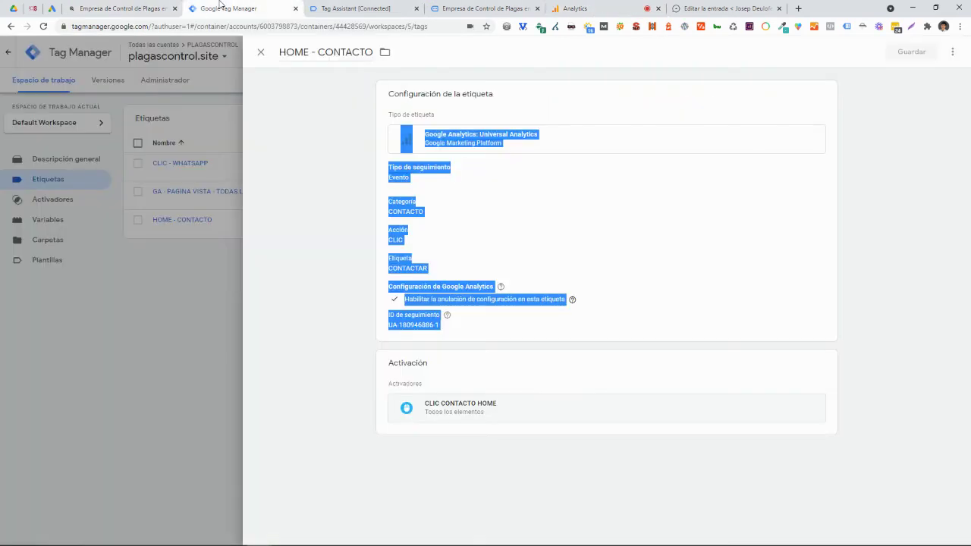
{"action": "left_click", "coordinate": [628, 5]}
{"action": "type", "text": "CLIC"}
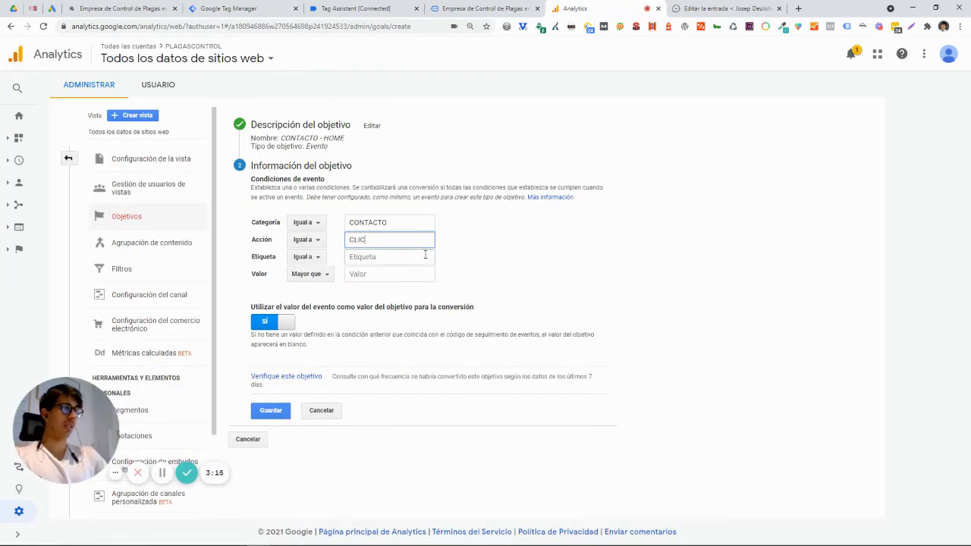
Set the goal's Etiqueta condition to CONTACAR and save the goal
{"action": "left_click", "coordinate": [423, 256]}
{"action": "type", "text": "C"}
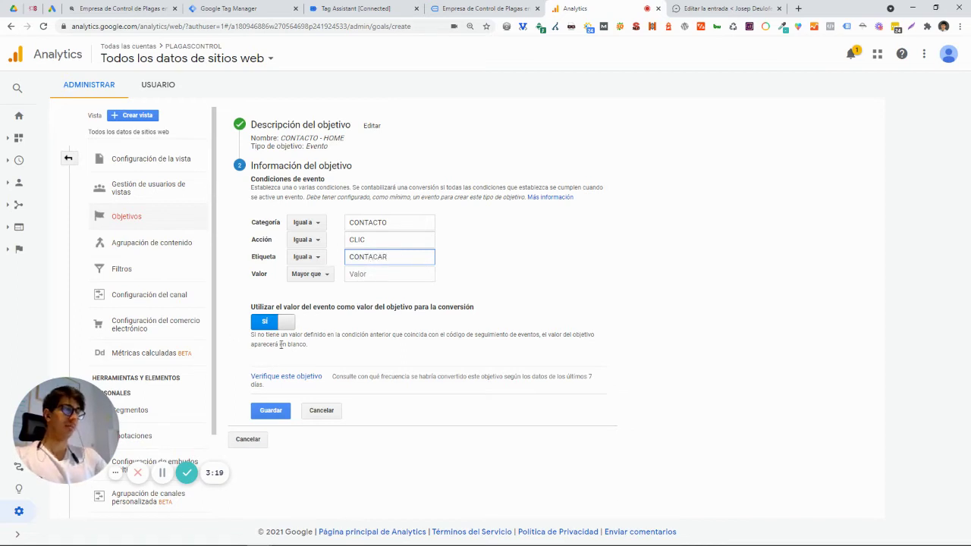
{"action": "type", "text": "ONTACAR"}
{"action": "left_click", "coordinate": [271, 412]}
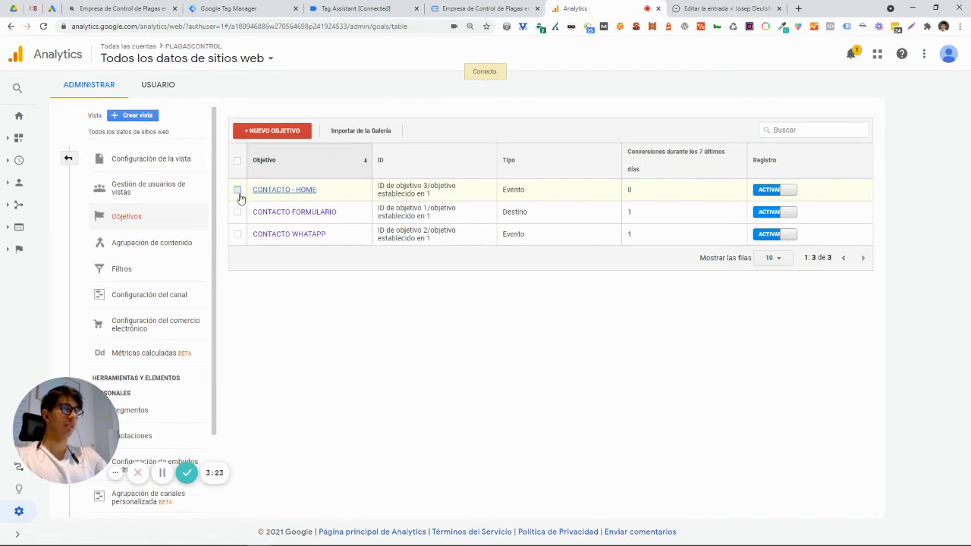
Leave the goals list for the administration overview and go to the Analytics home page
{"action": "left_click", "coordinate": [238, 190]}
{"action": "left_click", "coordinate": [237, 191]}
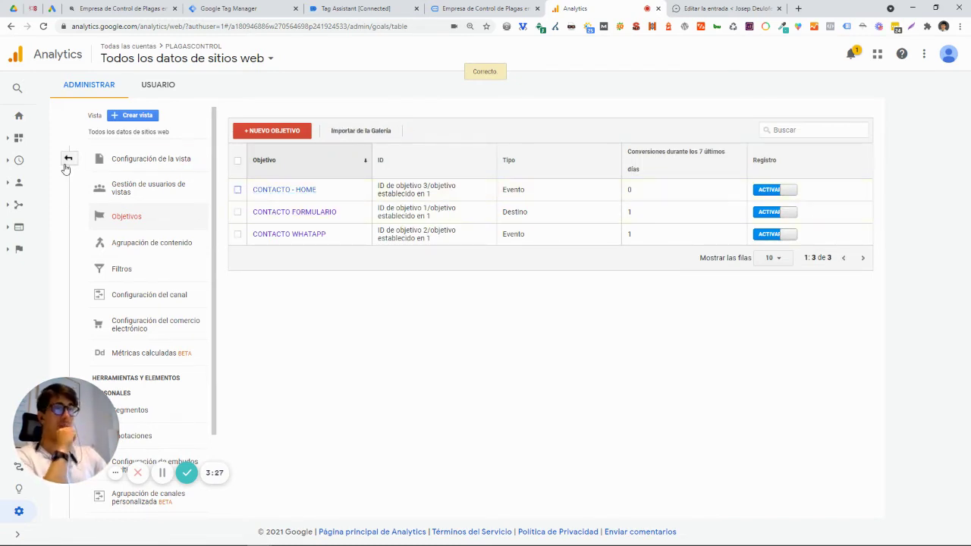
{"action": "left_click", "coordinate": [66, 162]}
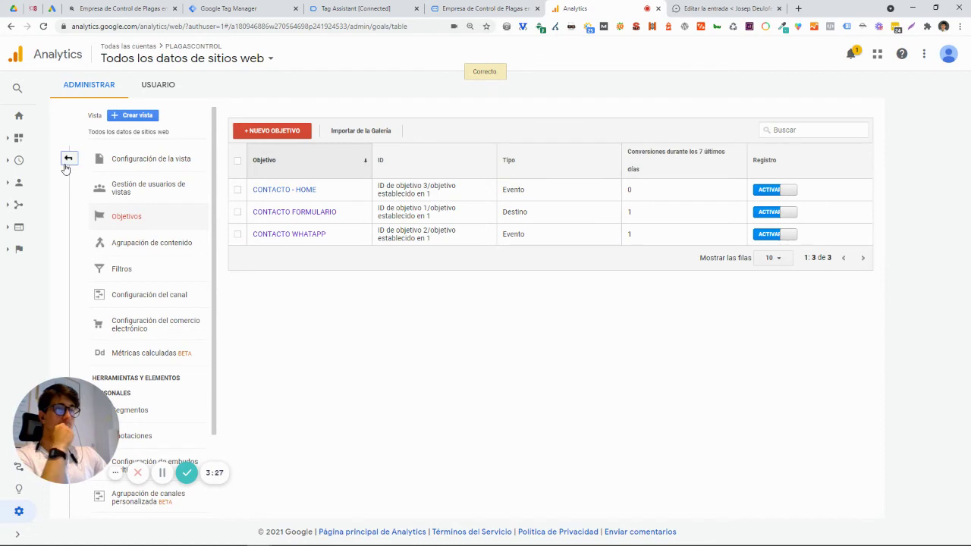
{"action": "left_click", "coordinate": [19, 118]}
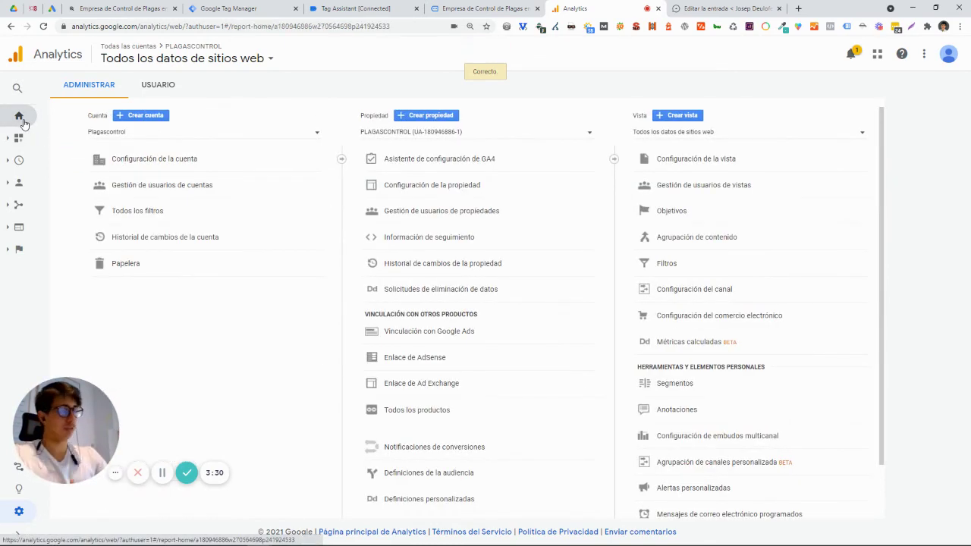
Switch to the plagascontrol.site home page, try to submit the contact form with an e-mail address in the phone field, and clear the field
{"action": "left_click", "coordinate": [136, 5]}
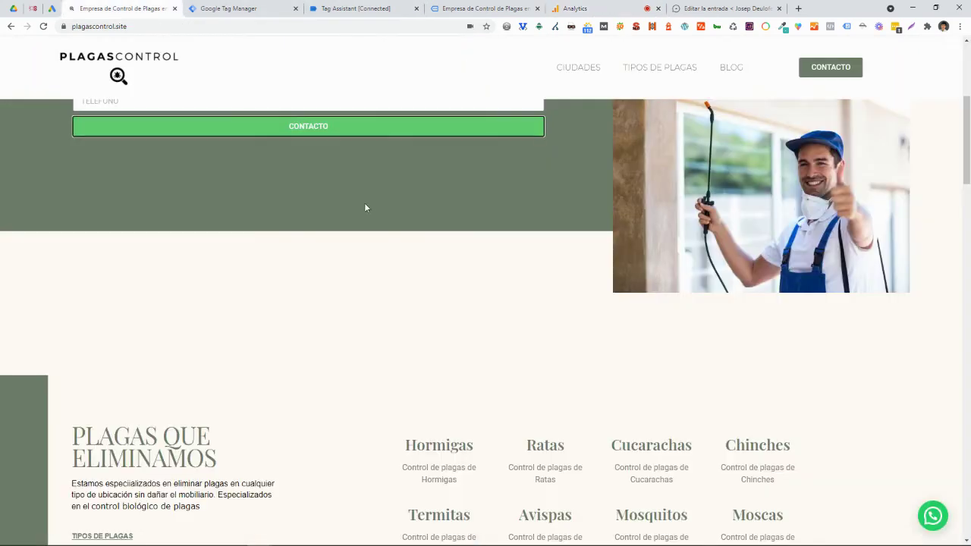
{"action": "scroll", "coordinate": [278, 308], "scroll_direction": "up", "scroll_amount": 4}
{"action": "scroll", "coordinate": [319, 271], "scroll_direction": "down", "scroll_amount": 3}
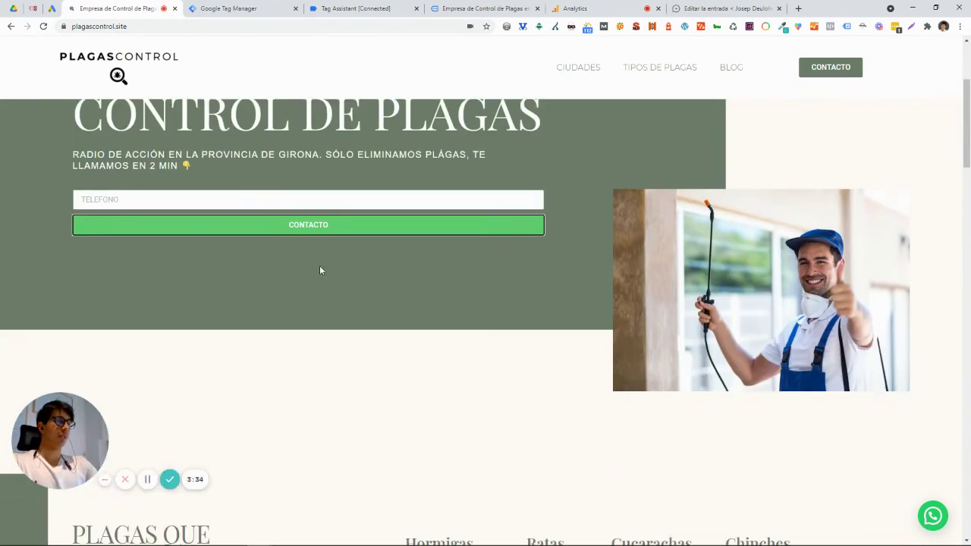
{"action": "left_click", "coordinate": [323, 200]}
{"action": "key", "text": "Down"}
{"action": "key", "text": "Return"}
{"action": "left_click", "coordinate": [327, 226]}
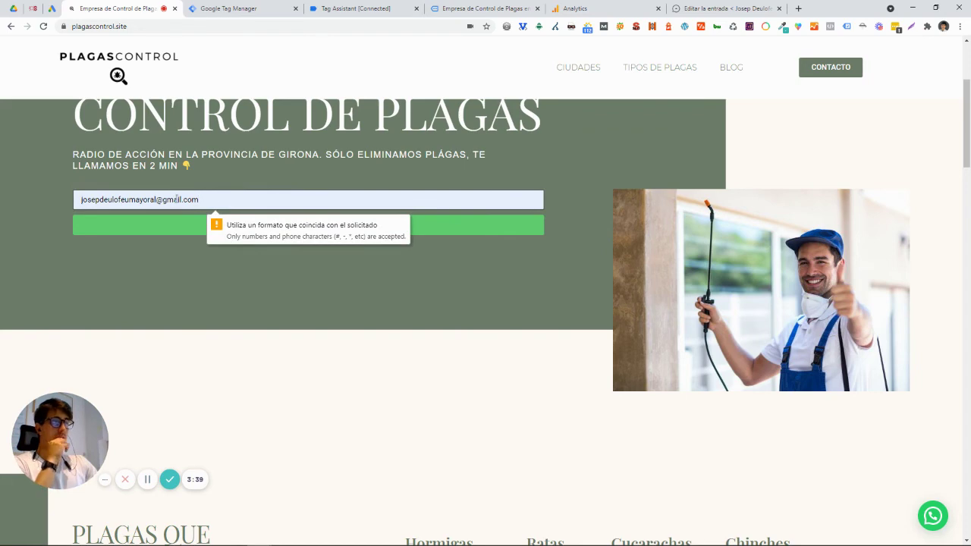
{"action": "left_click_drag", "start_coordinate": [226, 199], "coordinate": [8, 200]}
{"action": "key", "text": "BackSpace"}
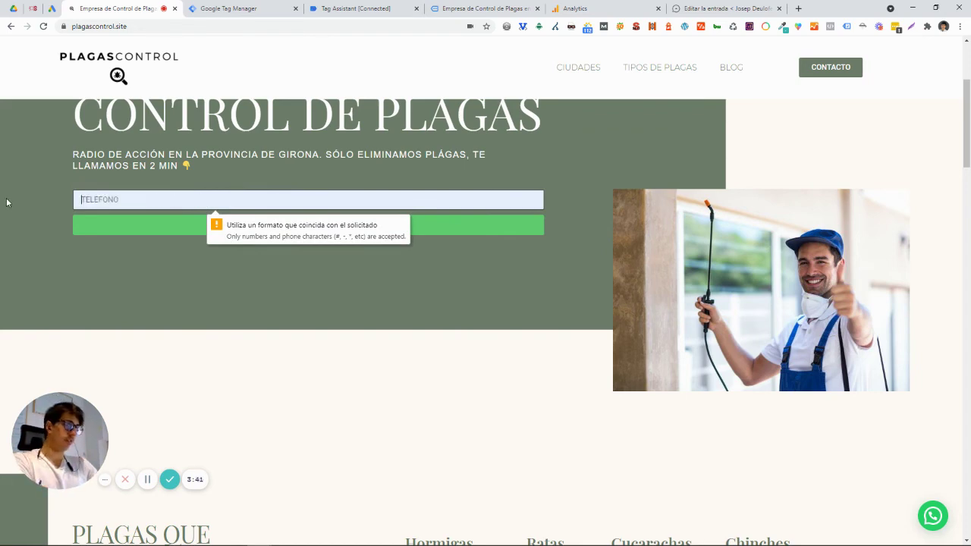
Open the website's contact page and look through its content
{"action": "left_click", "coordinate": [832, 68]}
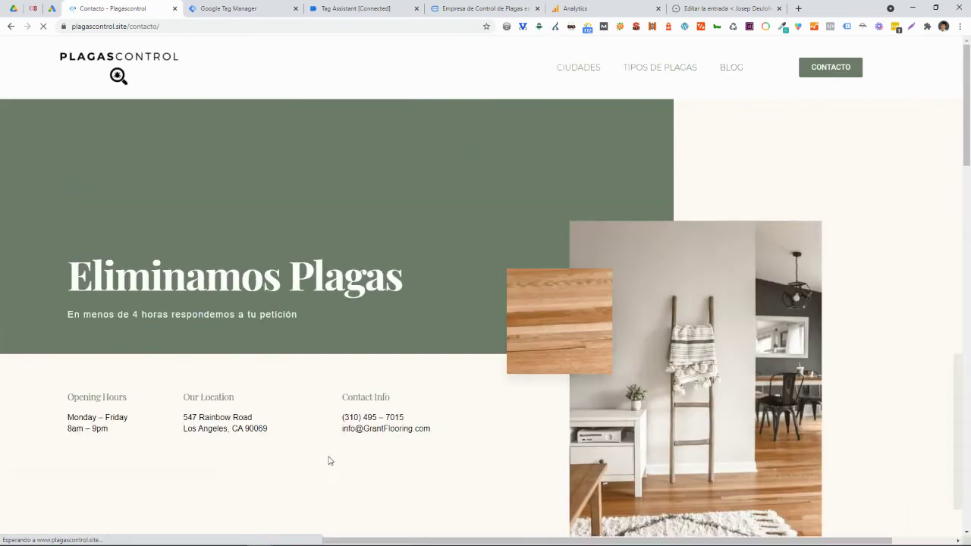
{"action": "scroll", "coordinate": [329, 459], "scroll_direction": "down", "scroll_amount": 7}
{"action": "scroll", "coordinate": [404, 144], "scroll_direction": "up", "scroll_amount": 5}
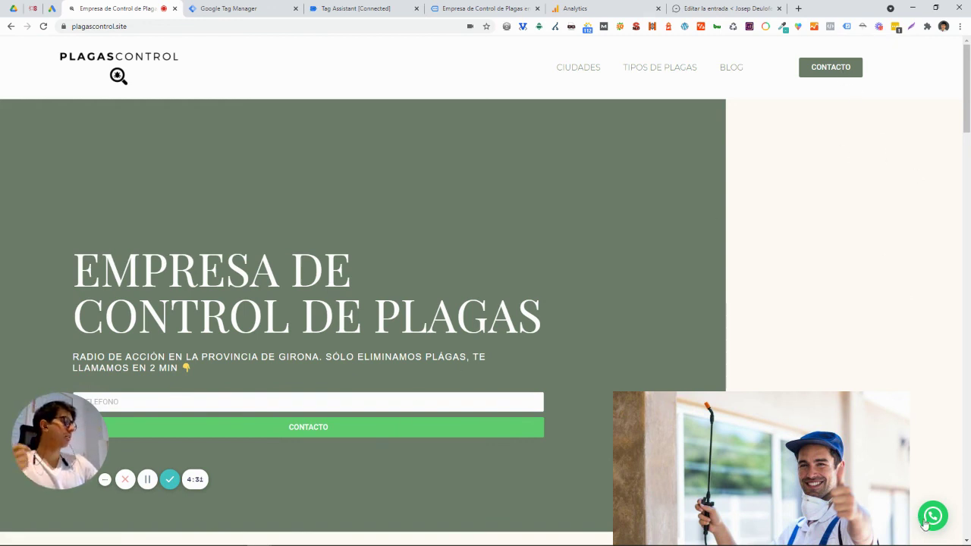
{"action": "scroll", "coordinate": [379, 258], "scroll_direction": "down", "scroll_amount": 5}
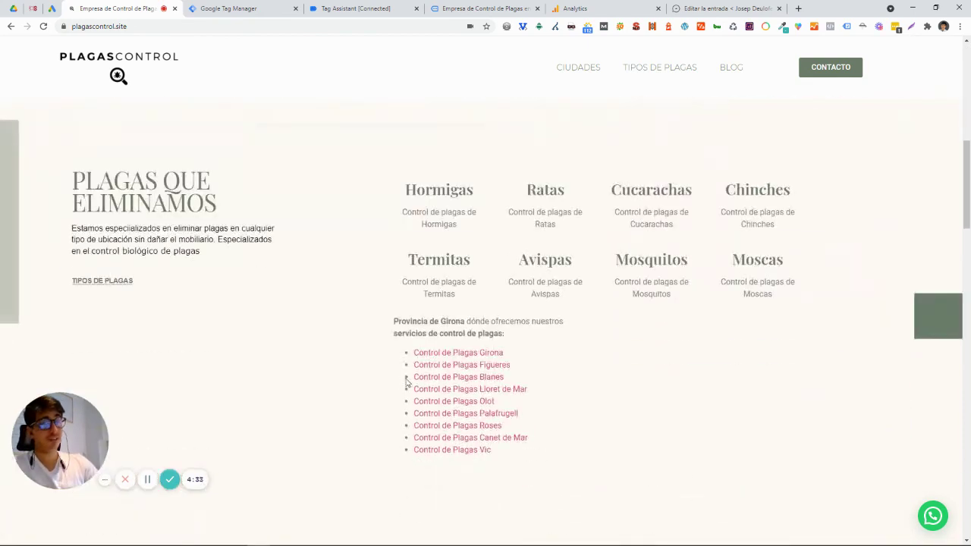
{"action": "scroll", "coordinate": [405, 384], "scroll_direction": "down", "scroll_amount": 3}
{"action": "scroll", "coordinate": [396, 379], "scroll_direction": "up", "scroll_amount": 10}
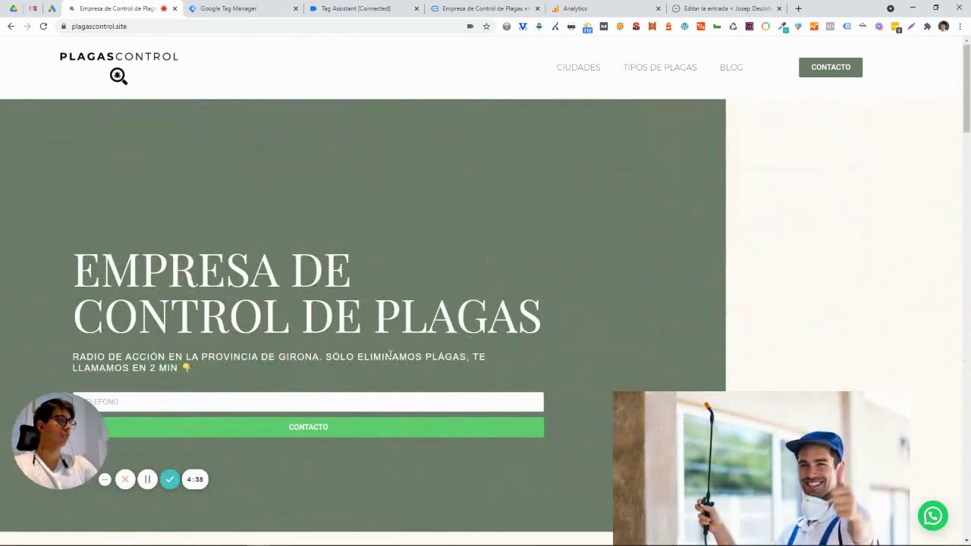